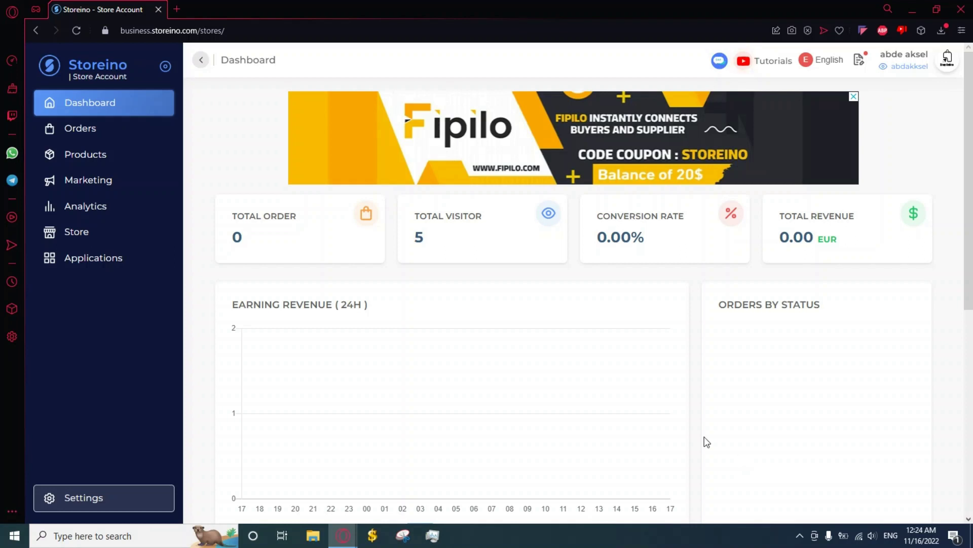
Step: Go to the Applications page from the store's left sidebar
left_click(124, 257)
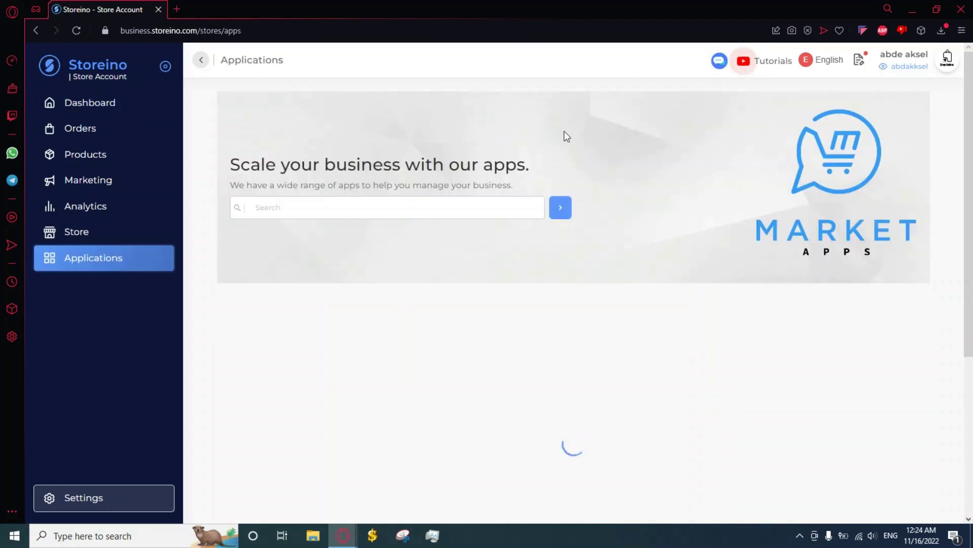
Step: Browse the Applications grid and open the SMS SENDER app
scroll(575, 299, "down", 6)
scroll(337, 380, "down", 3)
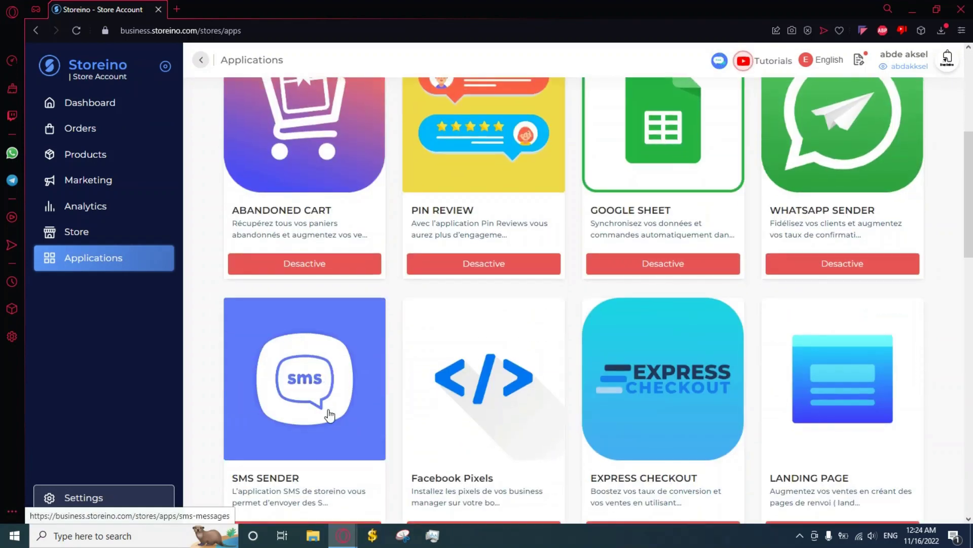
scroll(311, 367, "down", 1)
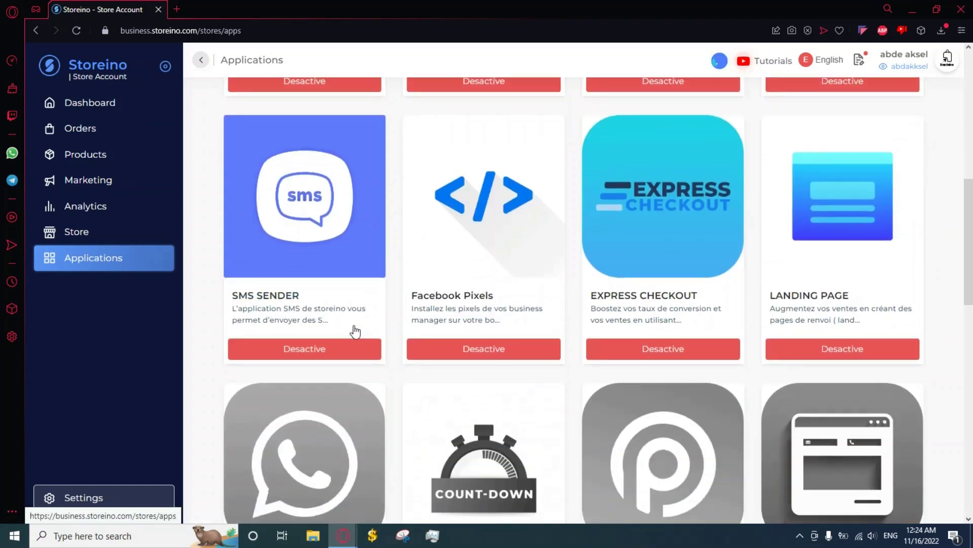
scroll(538, 208, "down", 5)
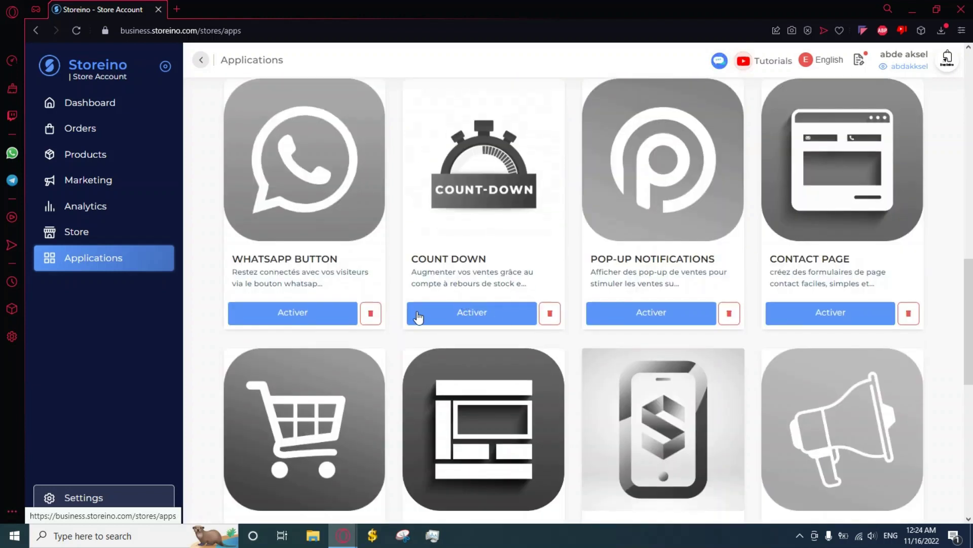
scroll(421, 375, "down", 1)
scroll(436, 376, "down", 2)
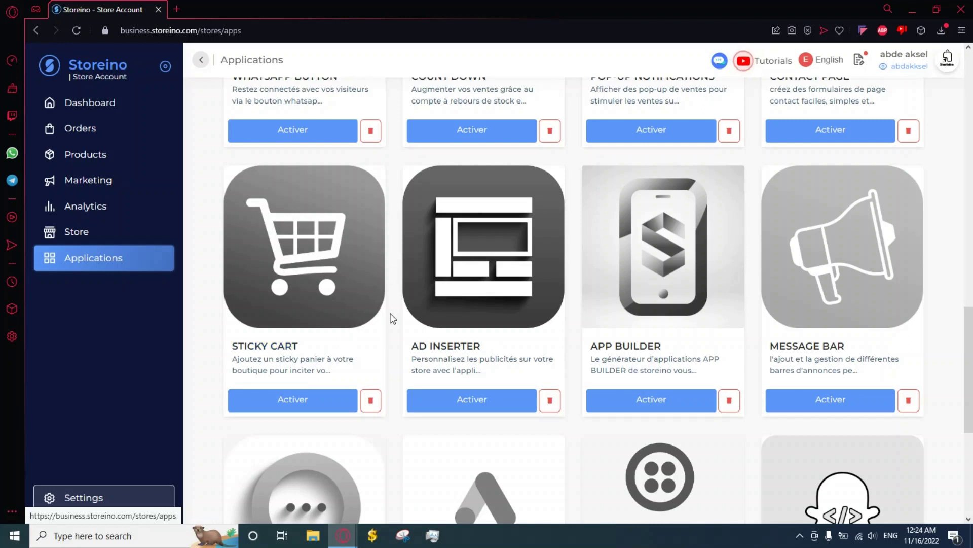
scroll(403, 330, "up", 9)
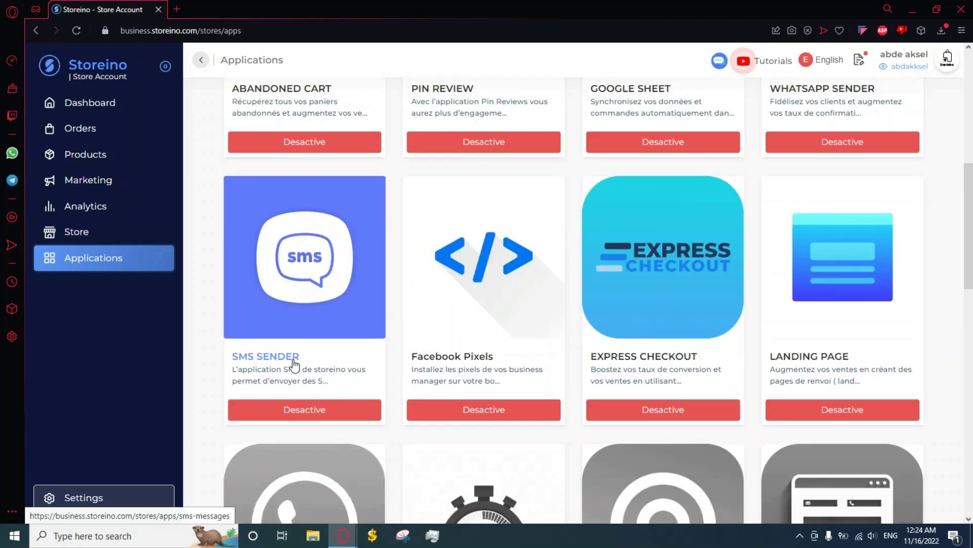
left_click(294, 361)
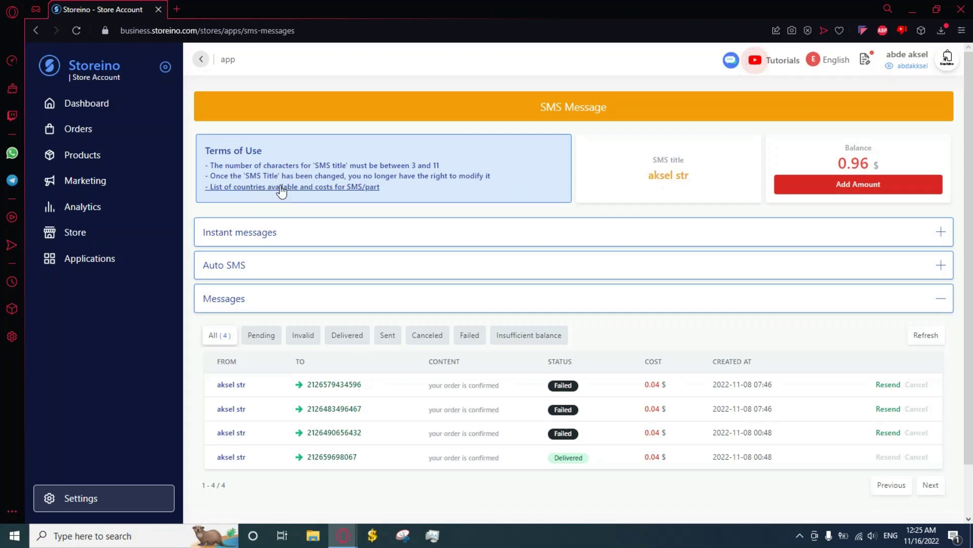
left_click(307, 189)
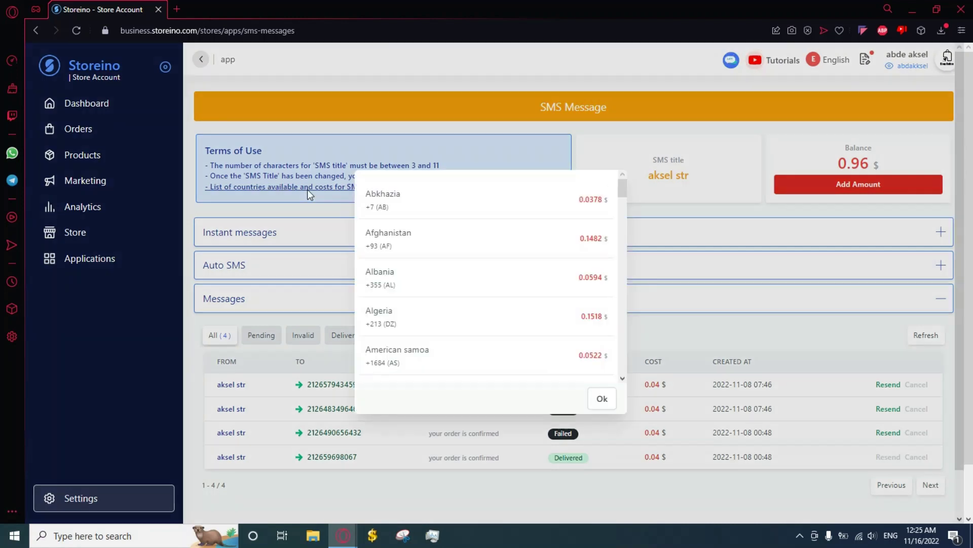
scroll(543, 268, "down", 5)
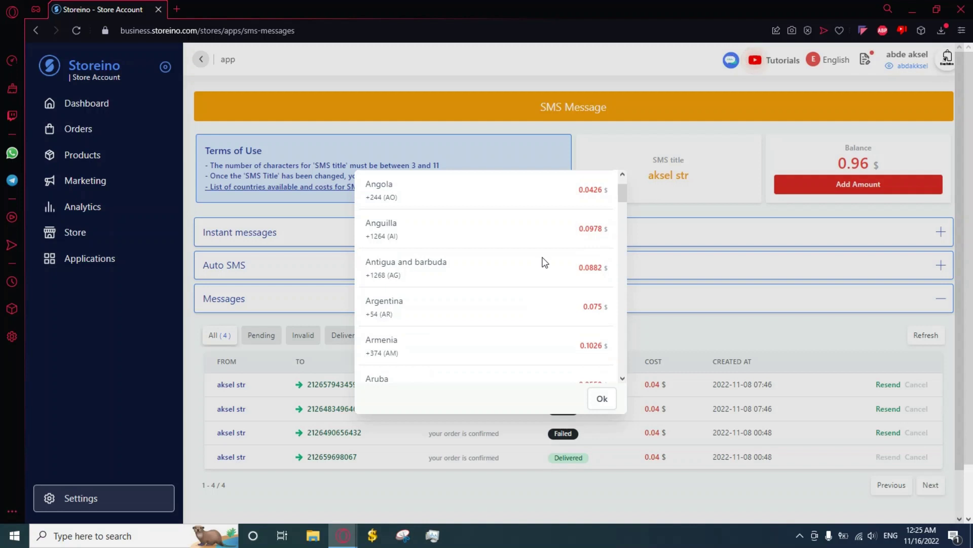
scroll(544, 262, "down", 5)
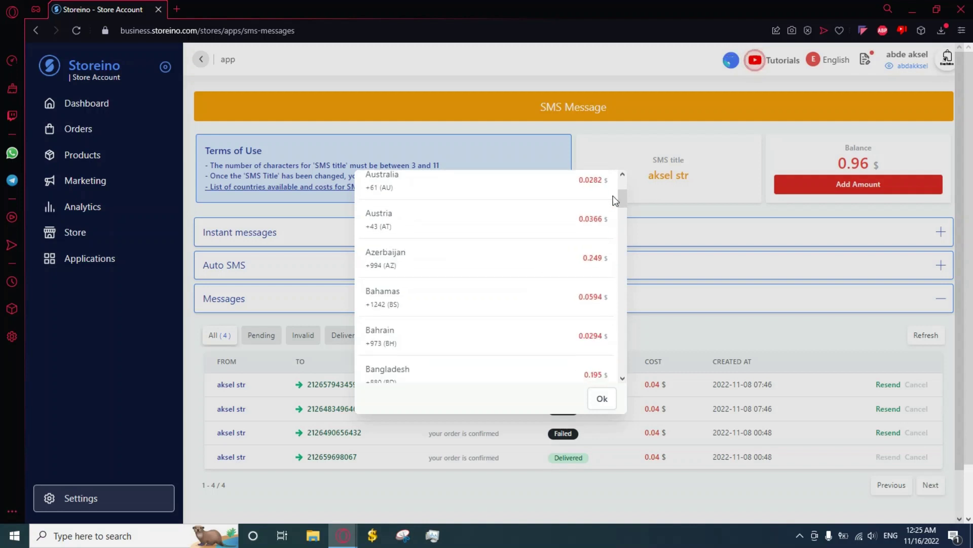
left_click_drag(622, 199, 617, 270)
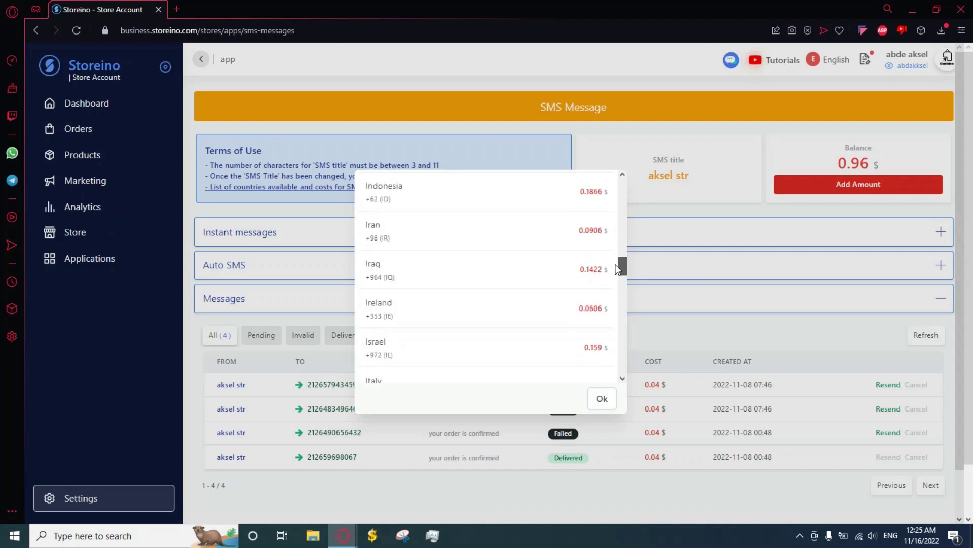
scroll(619, 270, "down", 8)
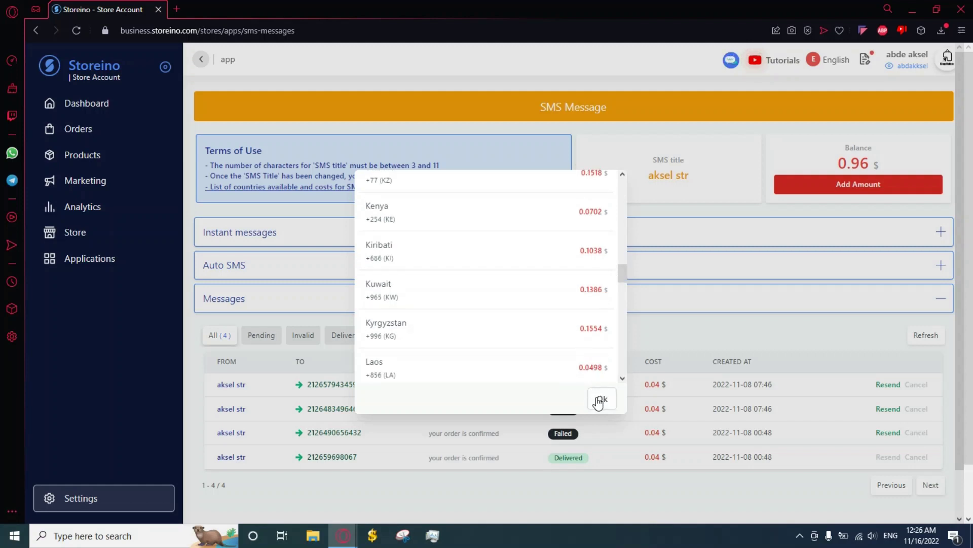
left_click_drag(619, 278, 620, 314)
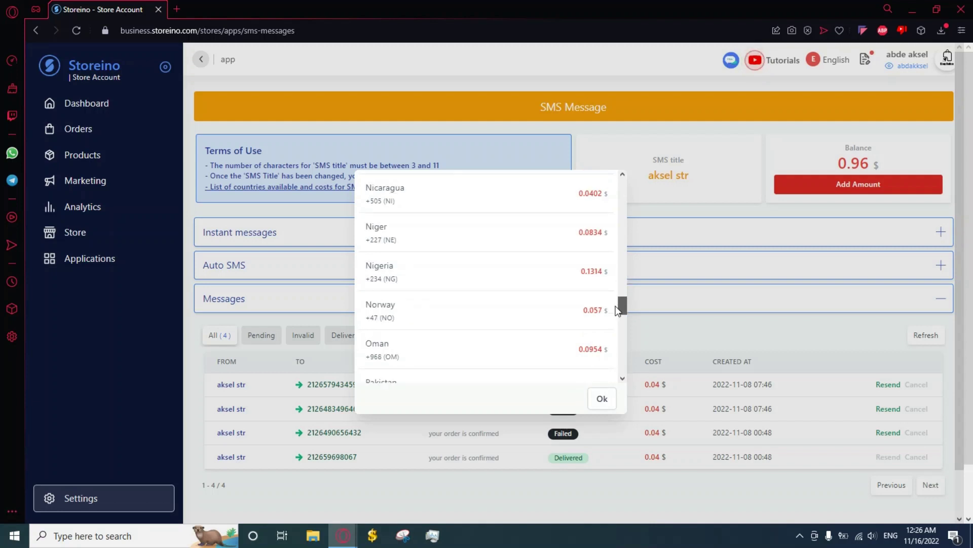
left_click(601, 401)
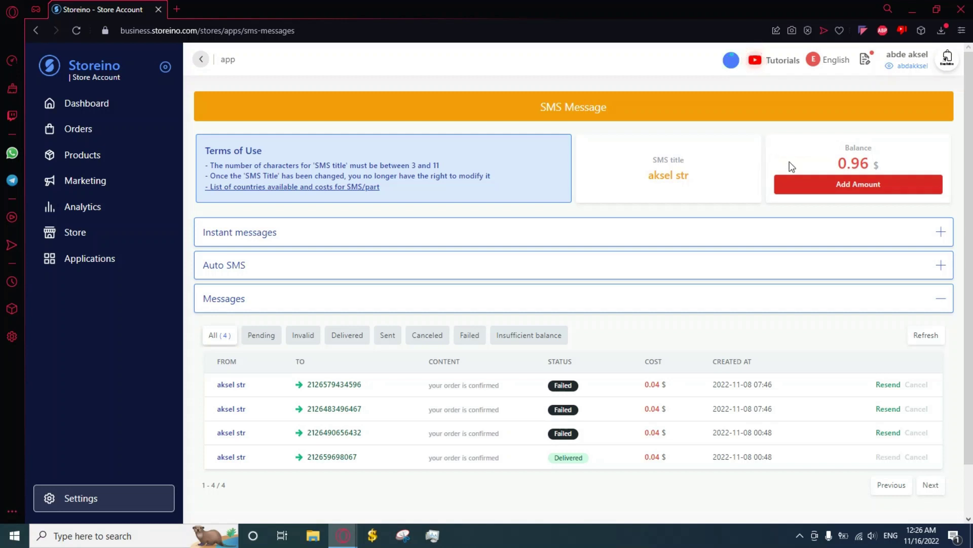
Step: Add a 1.5 $ top-up amount to the SMS Messages balance
left_click(813, 186)
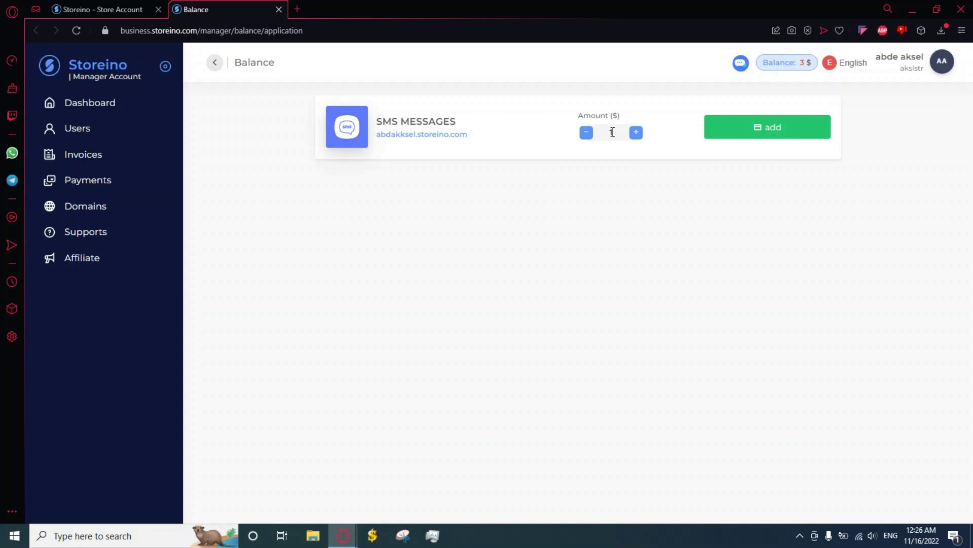
left_click(636, 132)
left_click(636, 133)
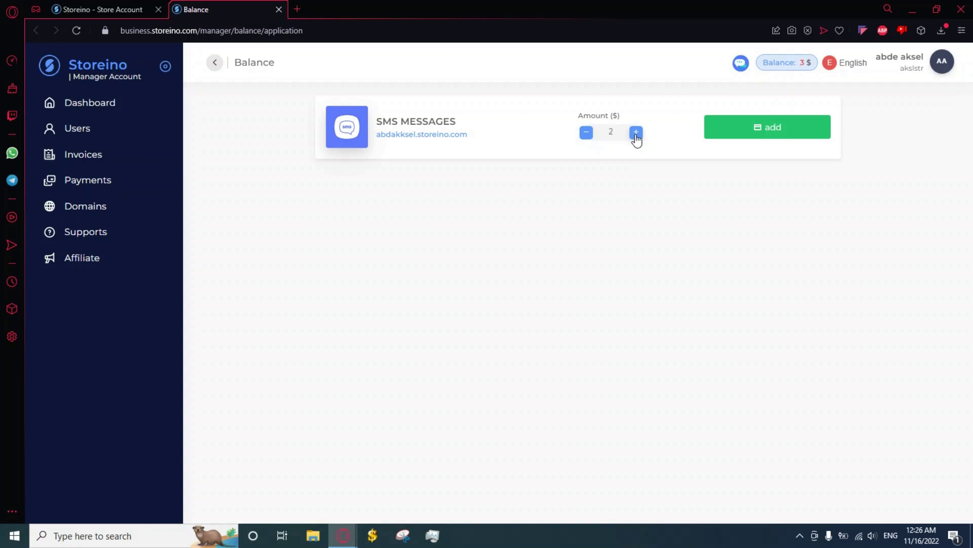
left_click(587, 133)
left_click(776, 133)
Step: Return to the Store Account SMS page and expand the Instant messages form
left_click(133, 8)
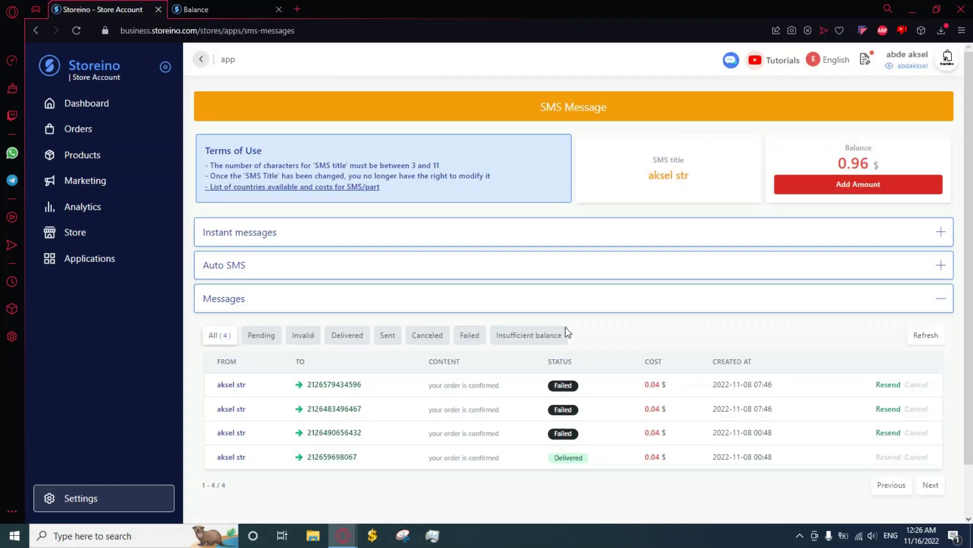
left_click(387, 240)
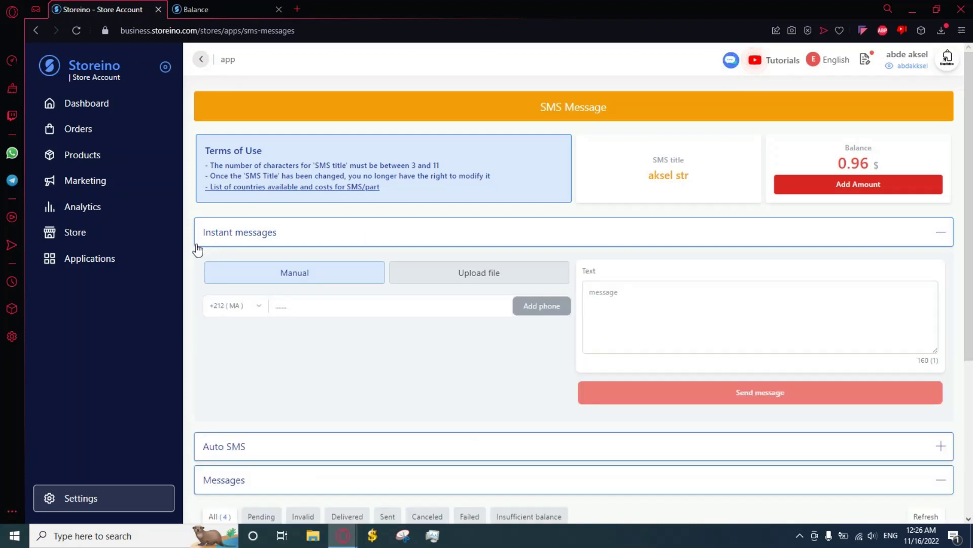
scroll(487, 327, "down", 1)
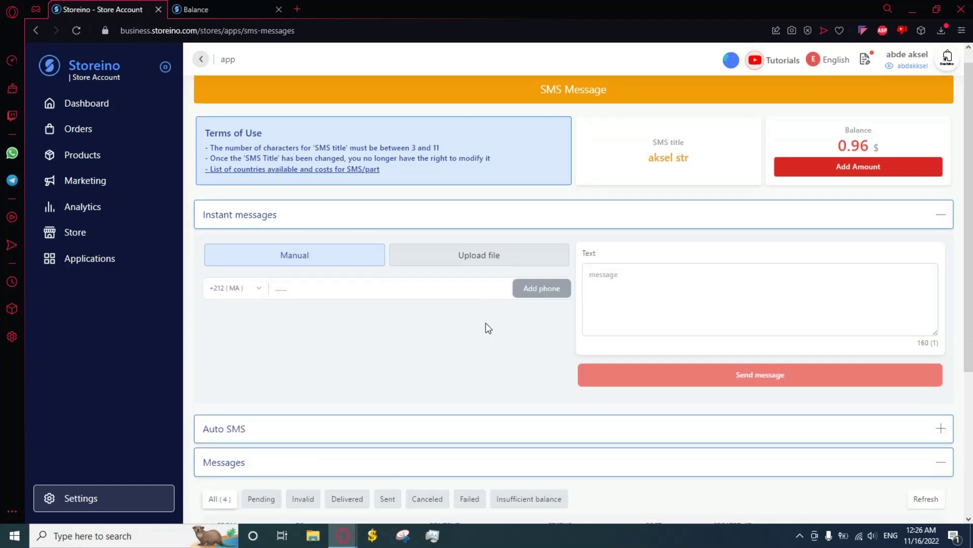
scroll(485, 322, "down", 1)
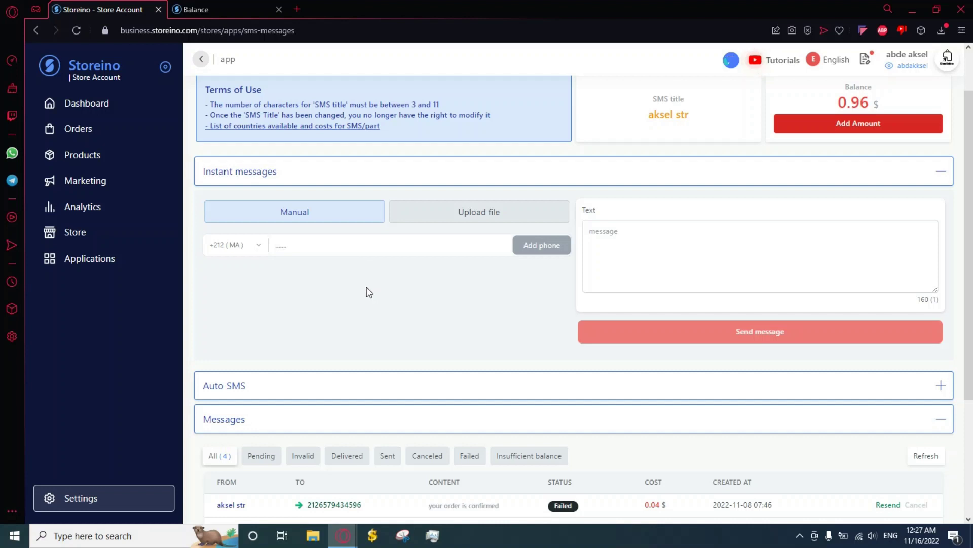
Step: Review the country code list, keeping the +212 (MA) prefix
left_click(246, 247)
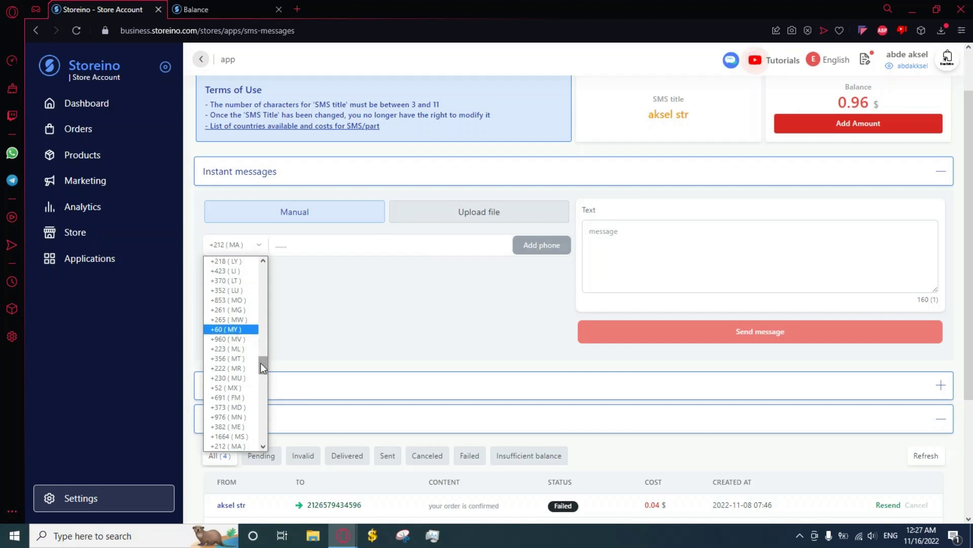
mouse_move(261, 363)
left_mouse_down()
mouse_move(257, 336)
mouse_move(261, 369)
left_mouse_up()
scroll(244, 322, "down", 6)
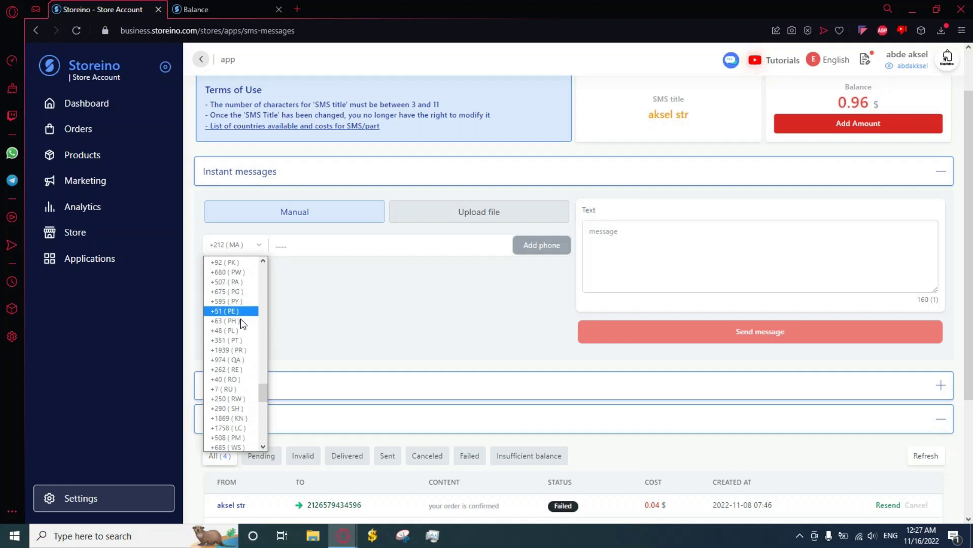
scroll(242, 331, "down", 3)
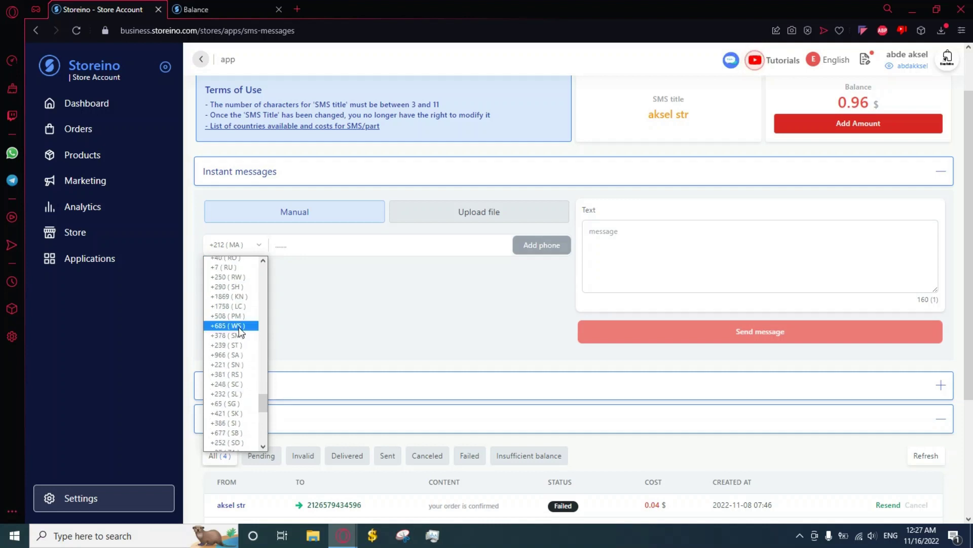
left_click(321, 275)
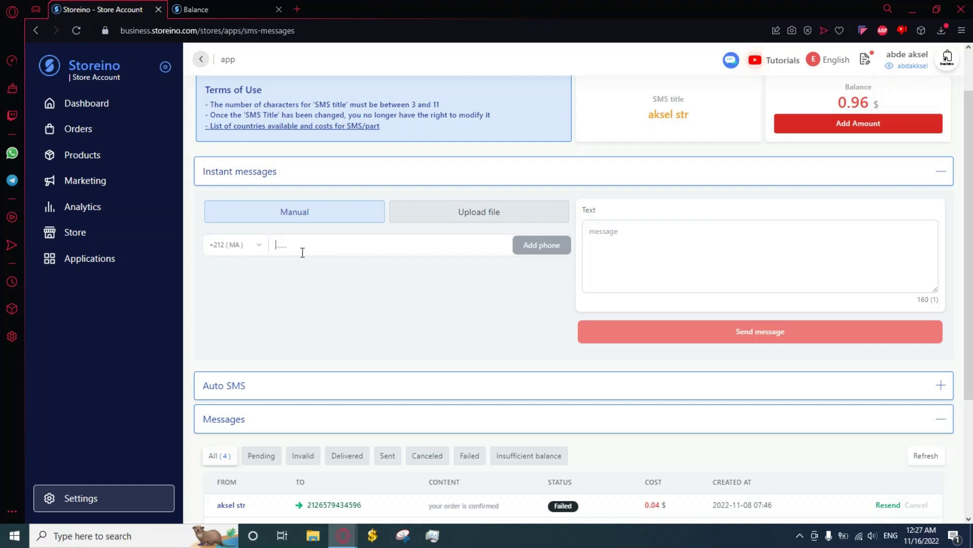
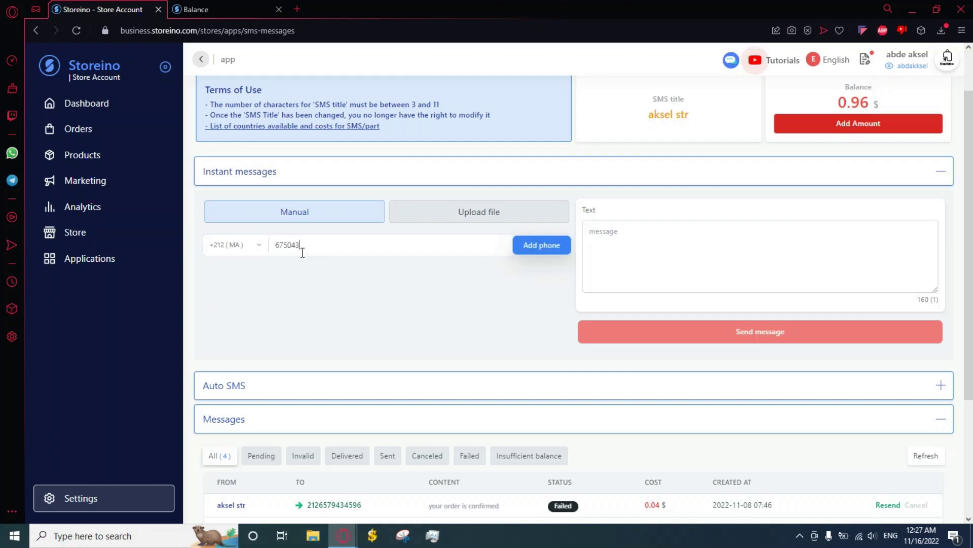
Step: Enter two recipient phone numbers and add each one to the instant message
left_click(541, 245)
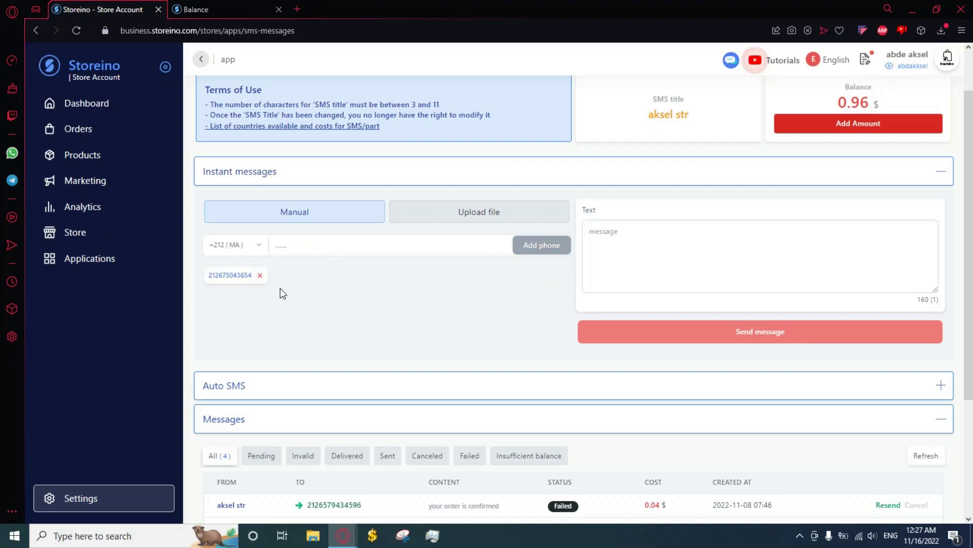
left_click(301, 242)
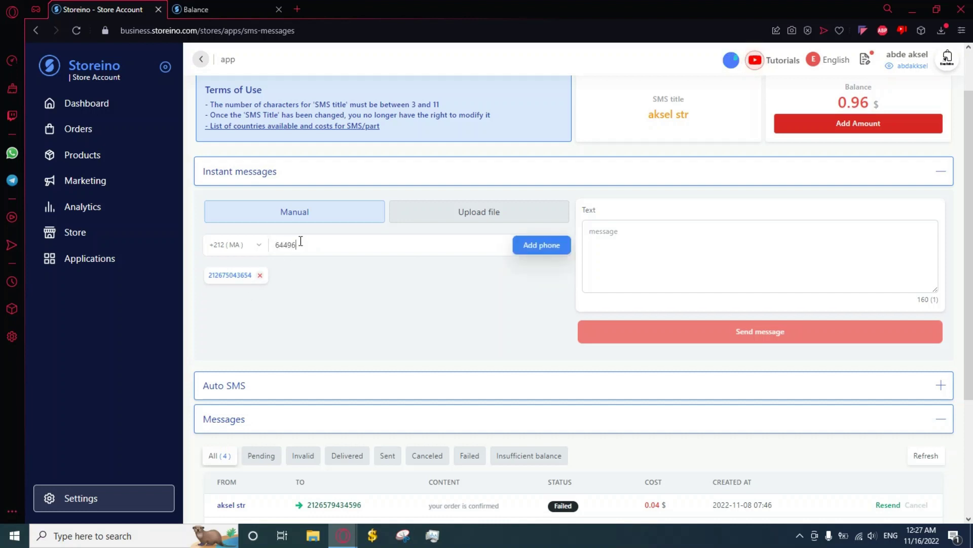
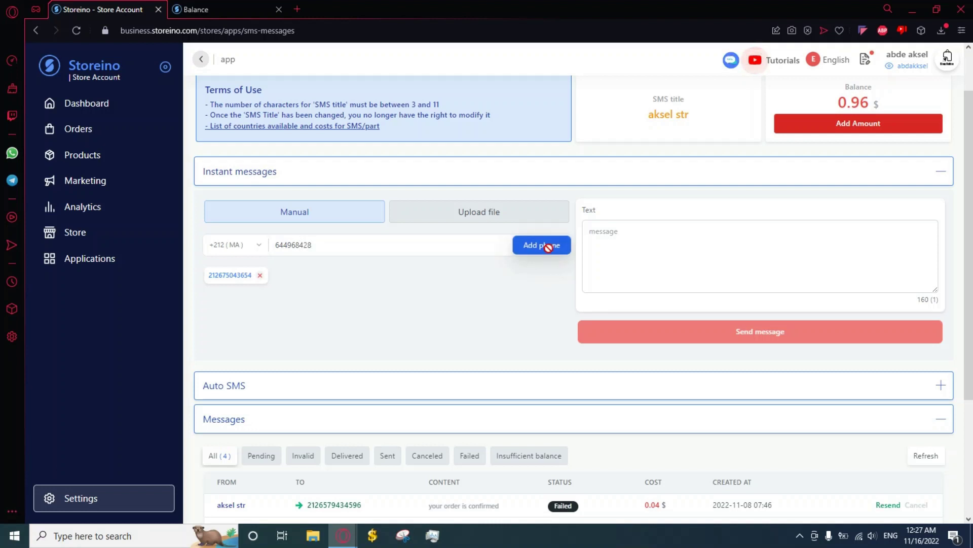
left_click(549, 247)
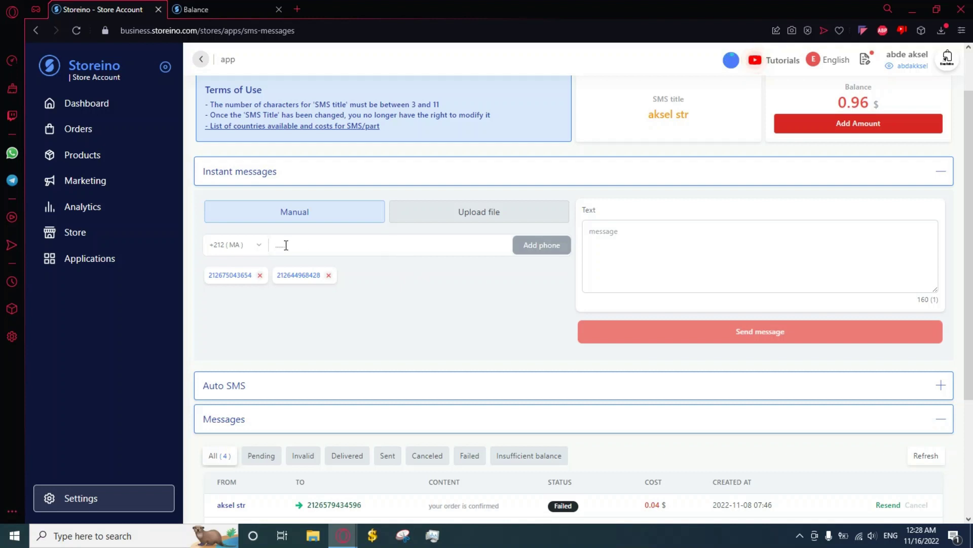
Step: Leave the country code unchanged and end on Upload file mode for .xlsx or .csv recipients
left_click(249, 245)
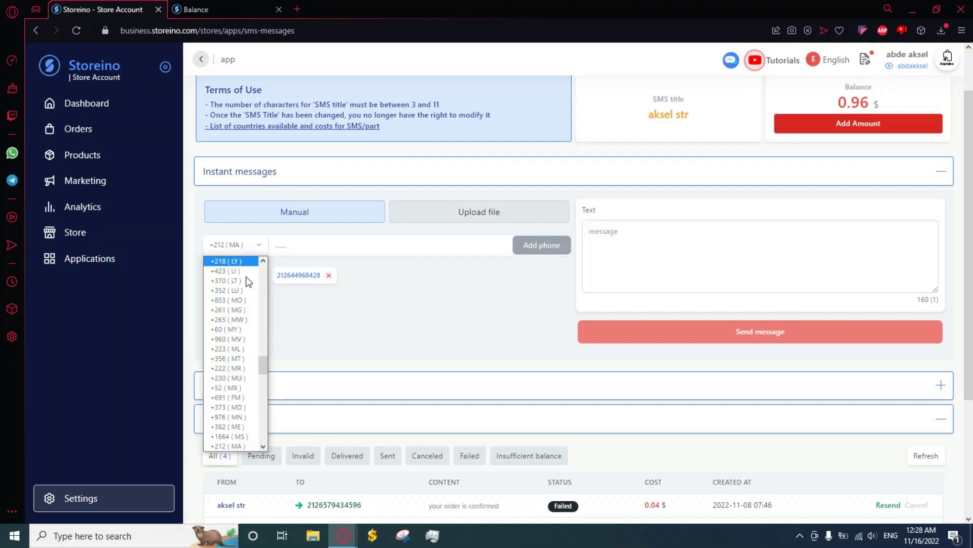
left_click_drag(260, 363, 263, 339)
left_click(316, 291)
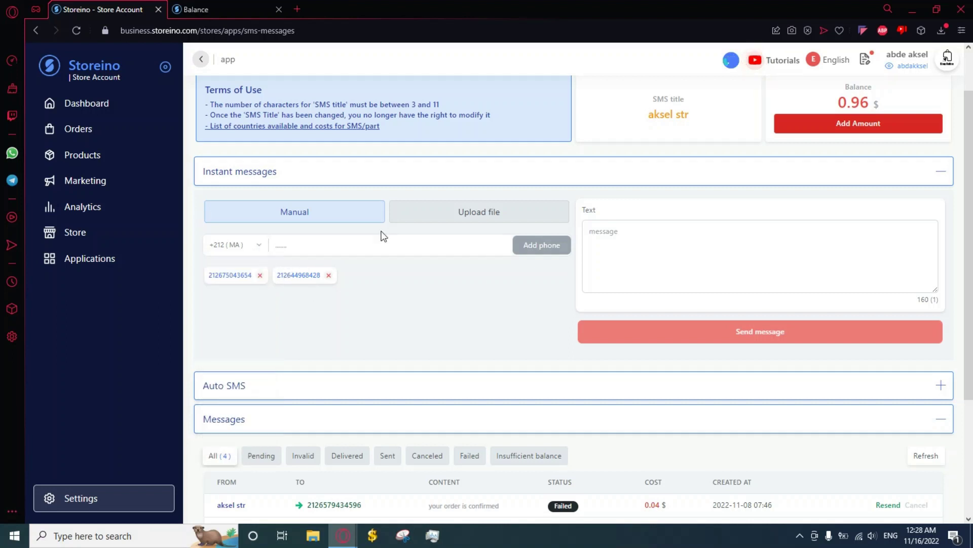
left_click(473, 215)
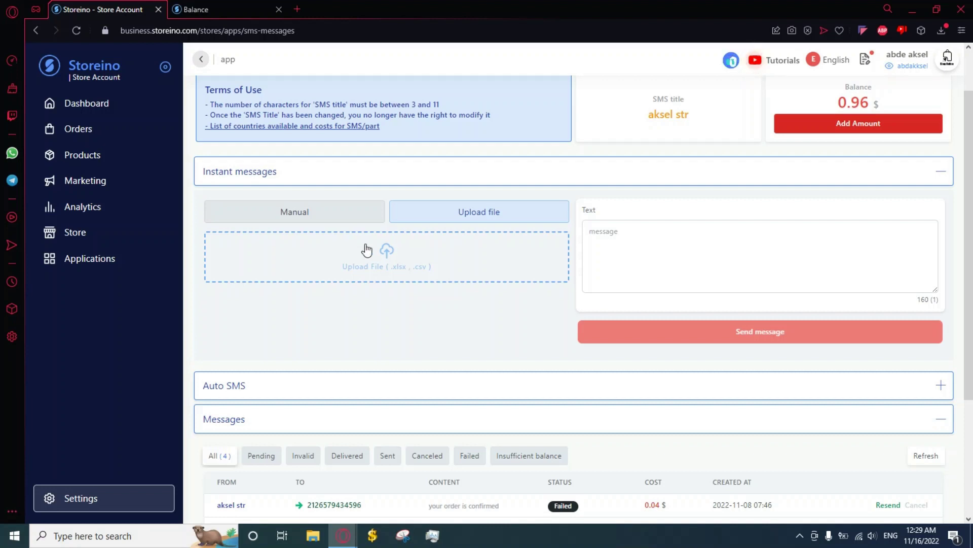
left_click(351, 223)
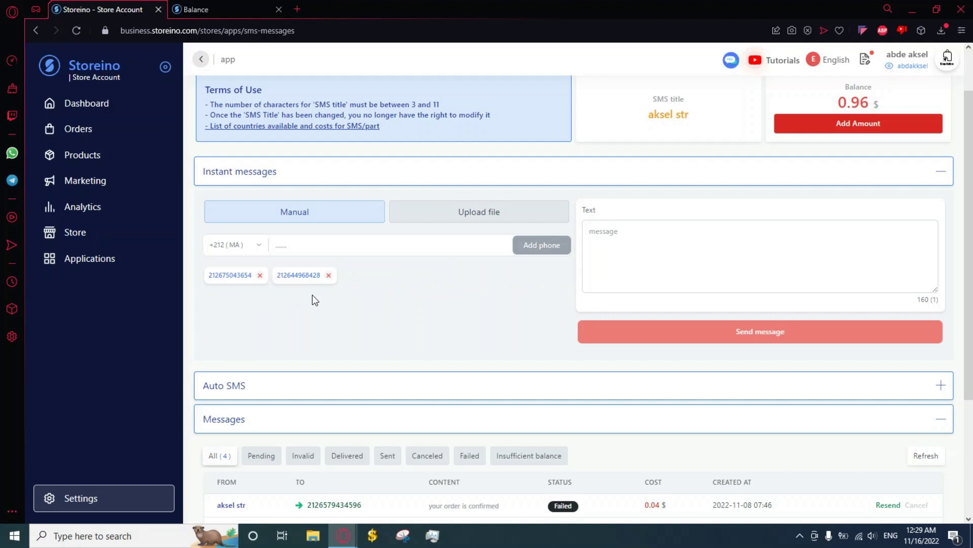
left_click(230, 249)
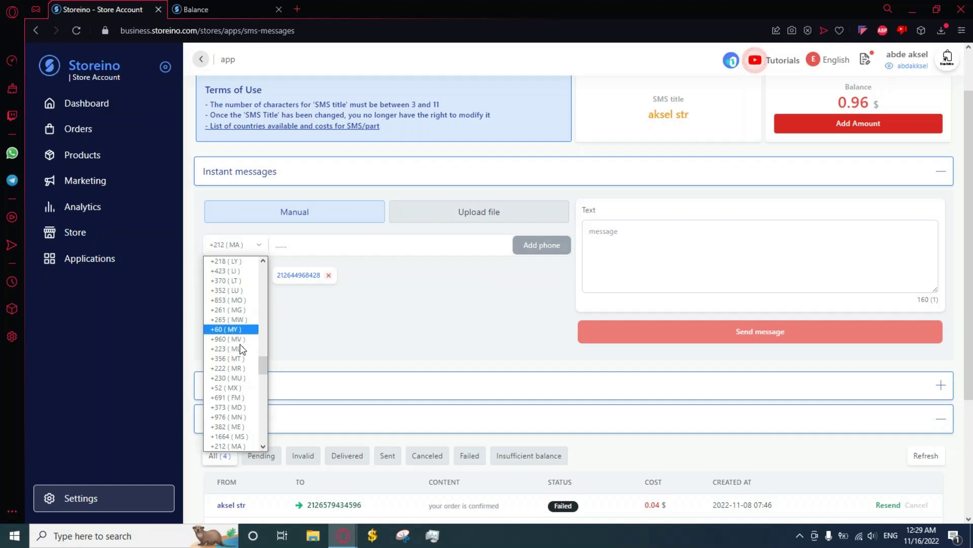
left_click(341, 288)
left_click(448, 218)
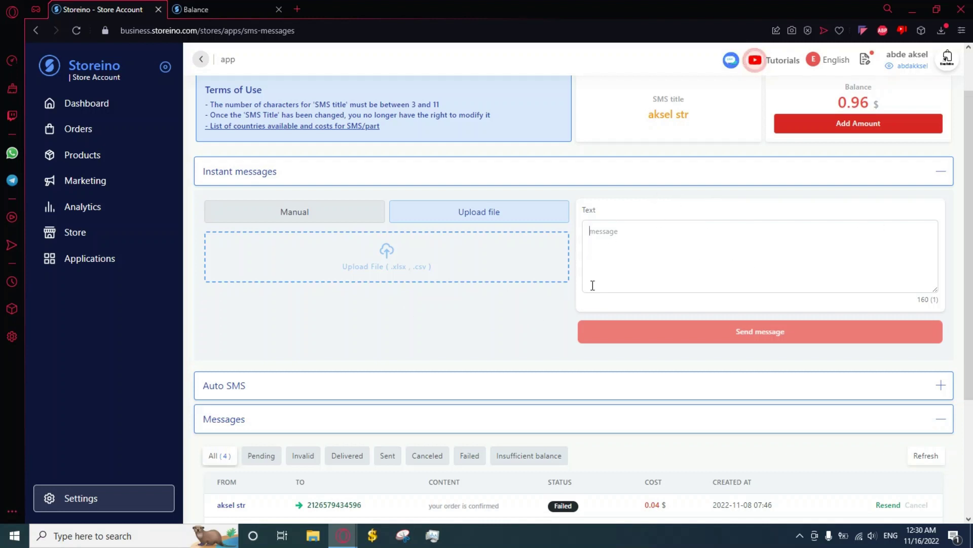
Step: Write 'your order is confirmed' and send it to both manually entered numbers
type("your")
type("order is confirmed")
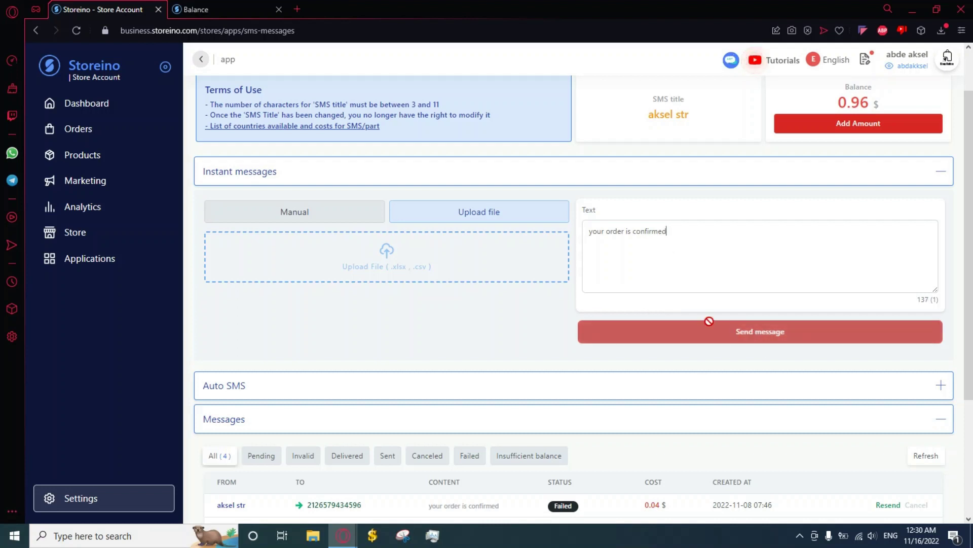
left_click(355, 218)
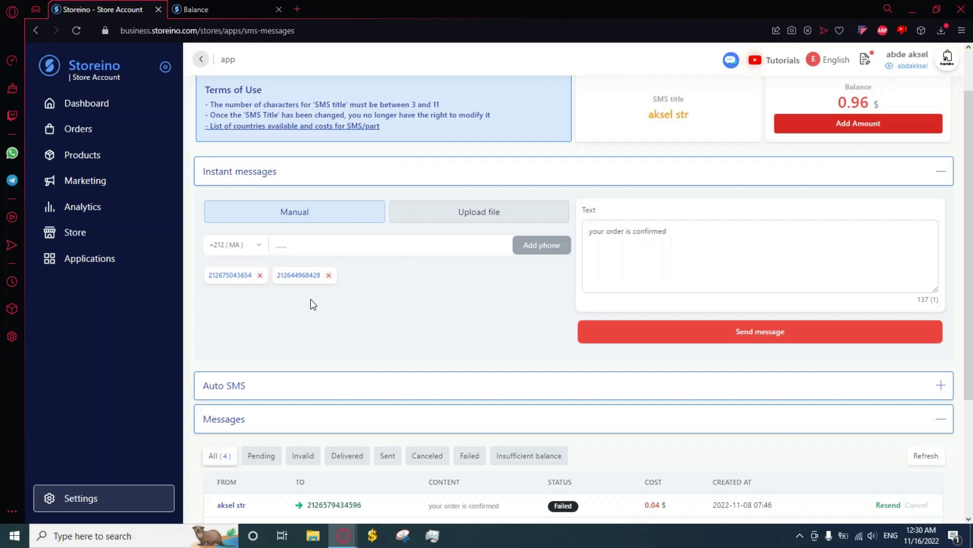
left_click(715, 338)
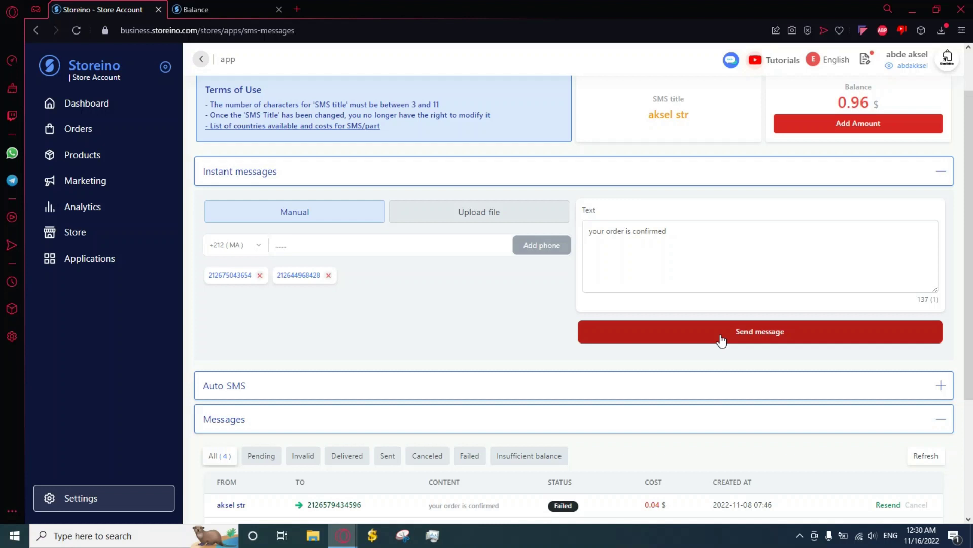
left_click(722, 340)
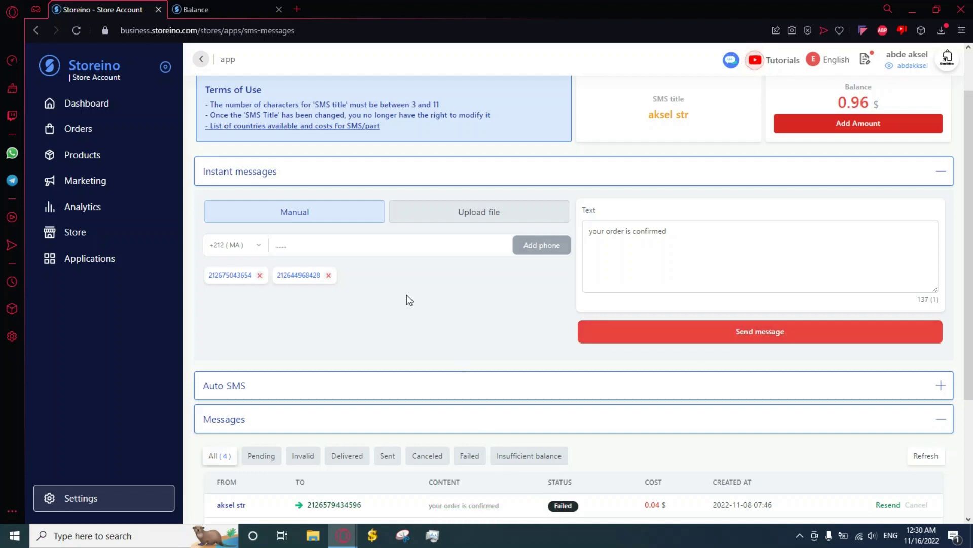
Step: Collapse Instant messages and expand the Auto SMS order-status settings
left_click(574, 181)
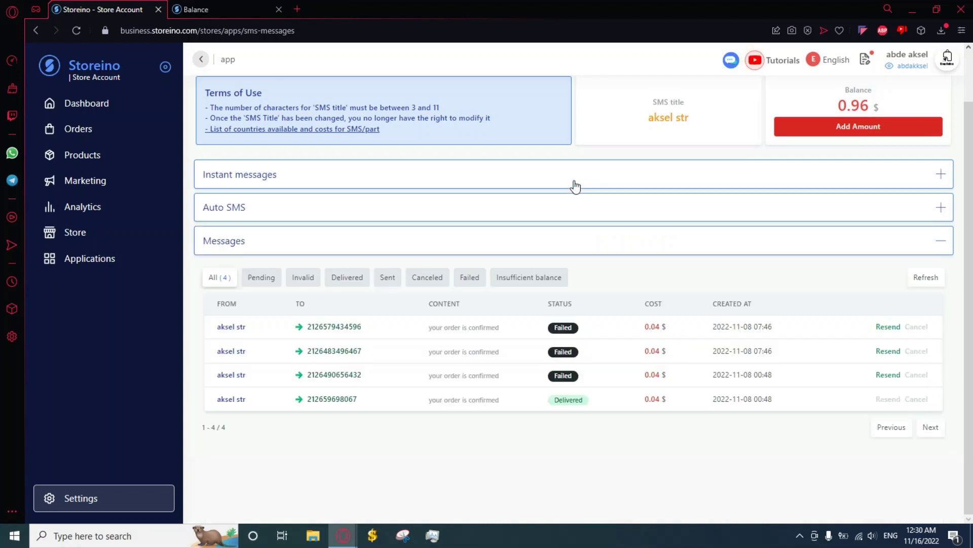
left_click(569, 213)
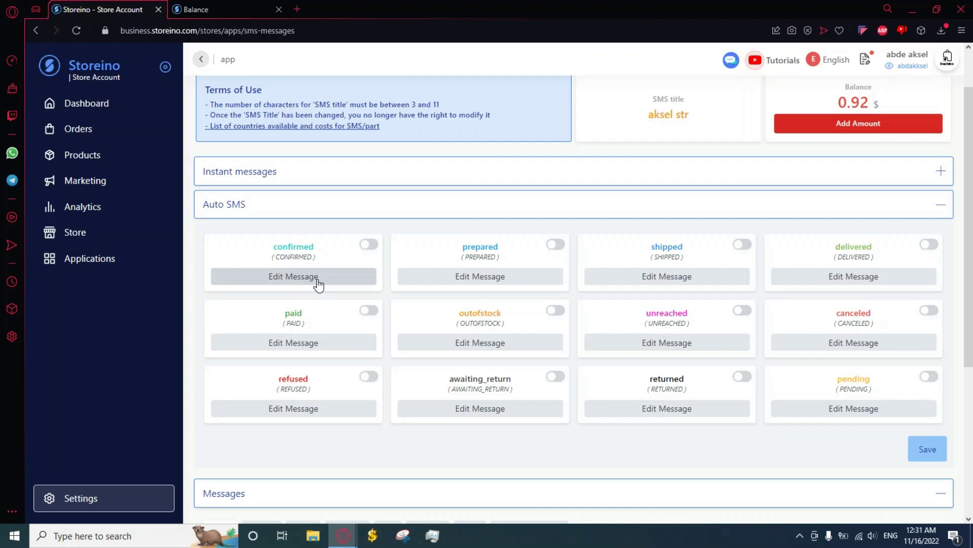
Step: Enable the confirmed-order auto SMS and confirm its message 'Your Order is CONFIRMED'
left_click(372, 251)
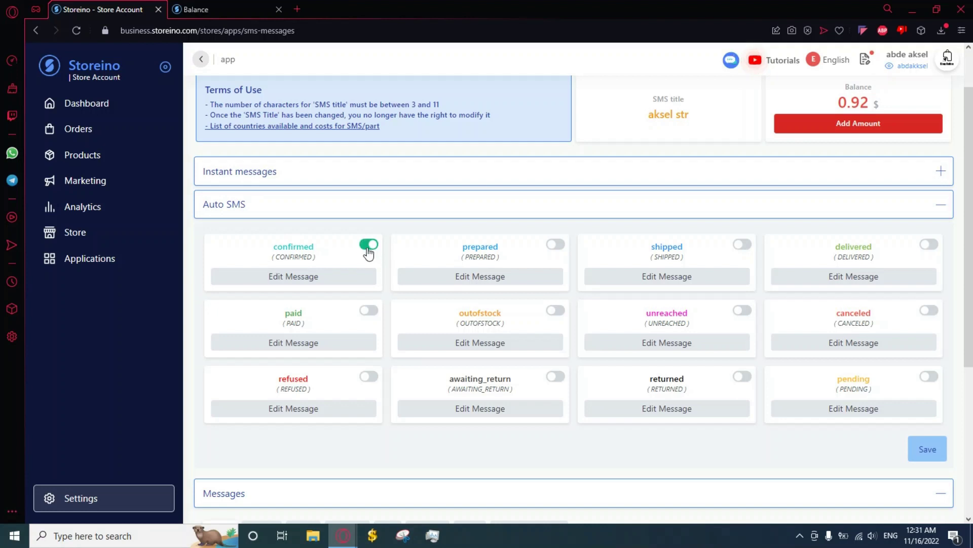
left_click(309, 278)
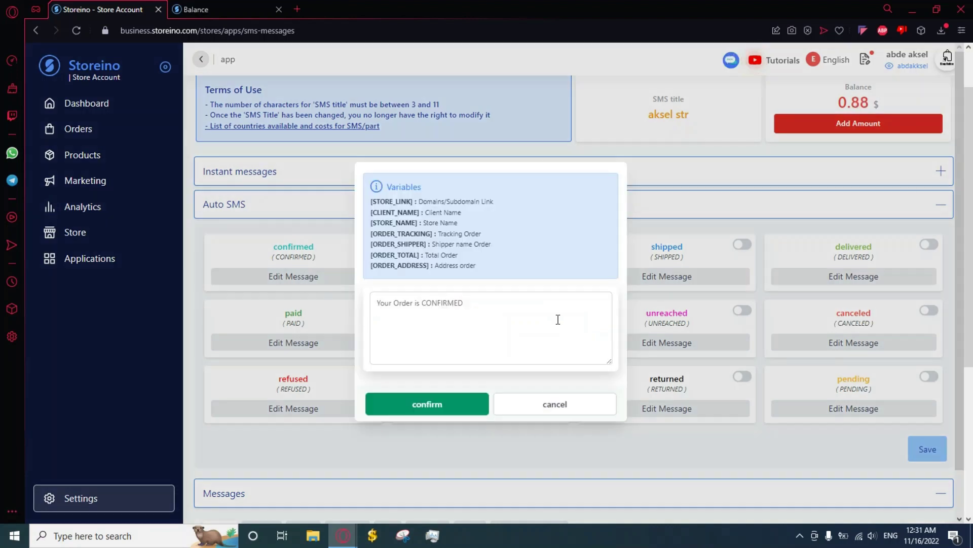
mouse_move(464, 303)
left_mouse_down()
mouse_move(383, 306)
mouse_move(371, 317)
mouse_move(400, 306)
mouse_move(471, 307)
left_mouse_up()
mouse_move(417, 223)
left_mouse_down()
mouse_move(374, 224)
mouse_move(418, 225)
left_mouse_up()
left_click(376, 224)
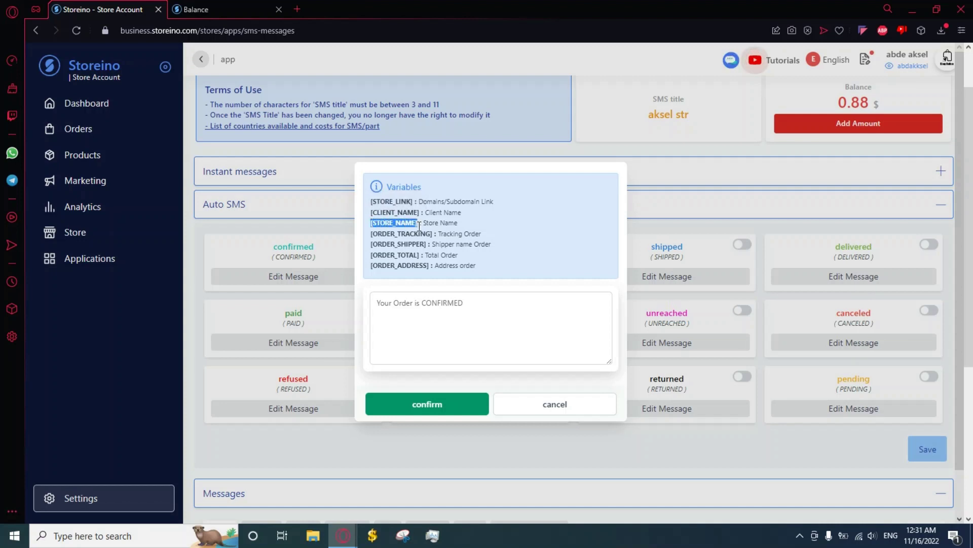
left_click(491, 302)
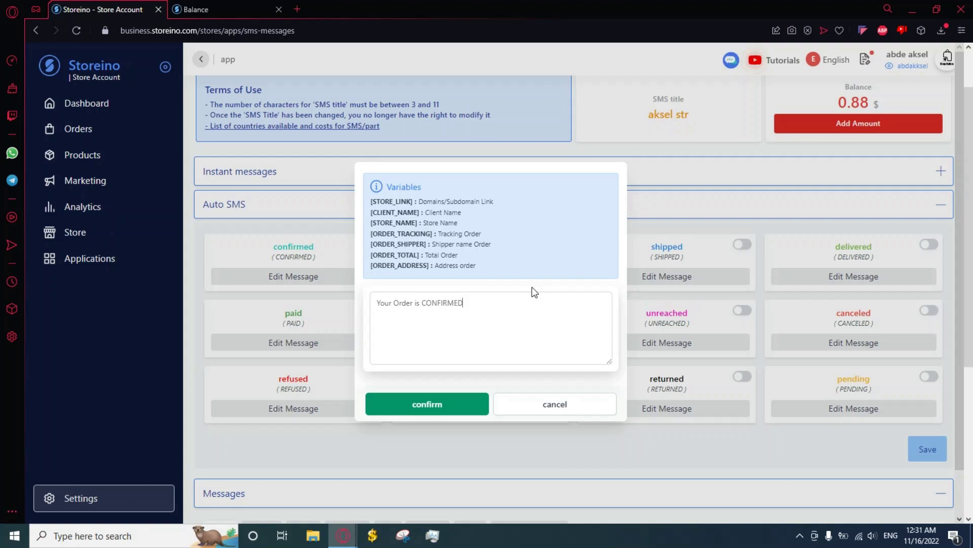
left_click(466, 409)
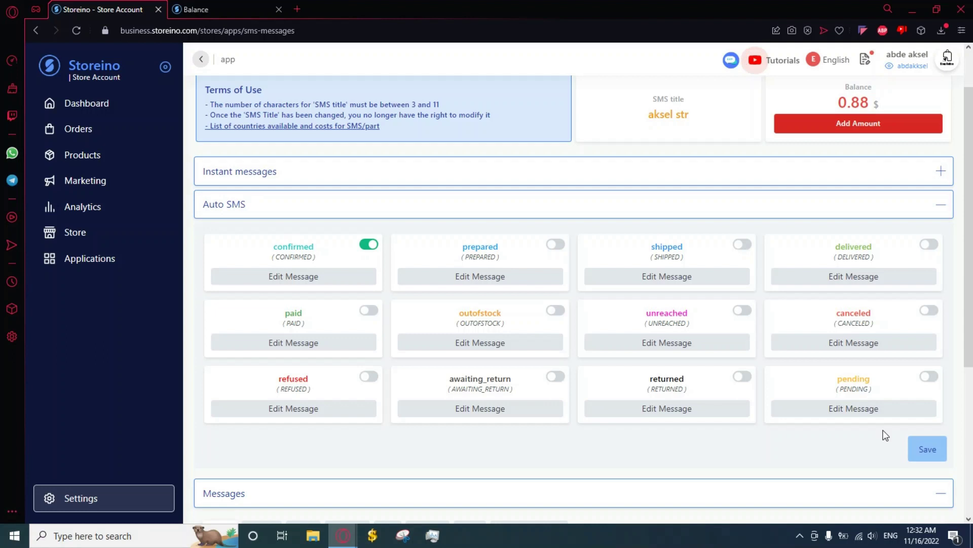
Step: Save the Auto SMS settings and check the Config Updated confirmation
scroll(910, 447, "down", 1)
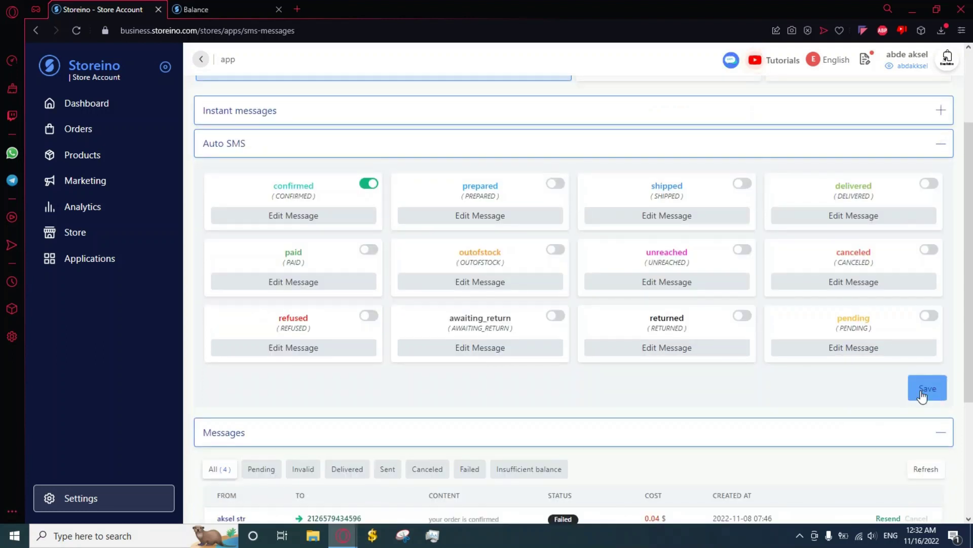
left_click(923, 391)
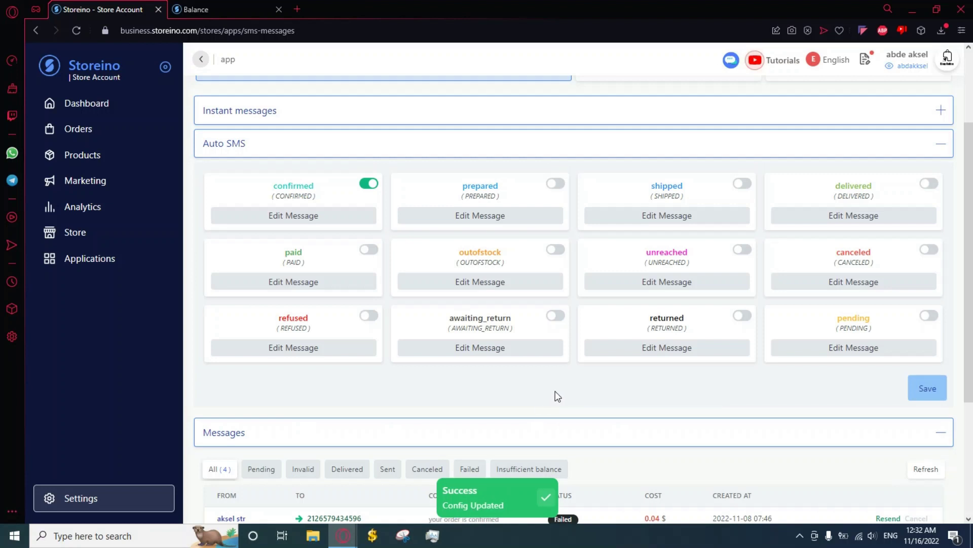
scroll(608, 362, "down", 3)
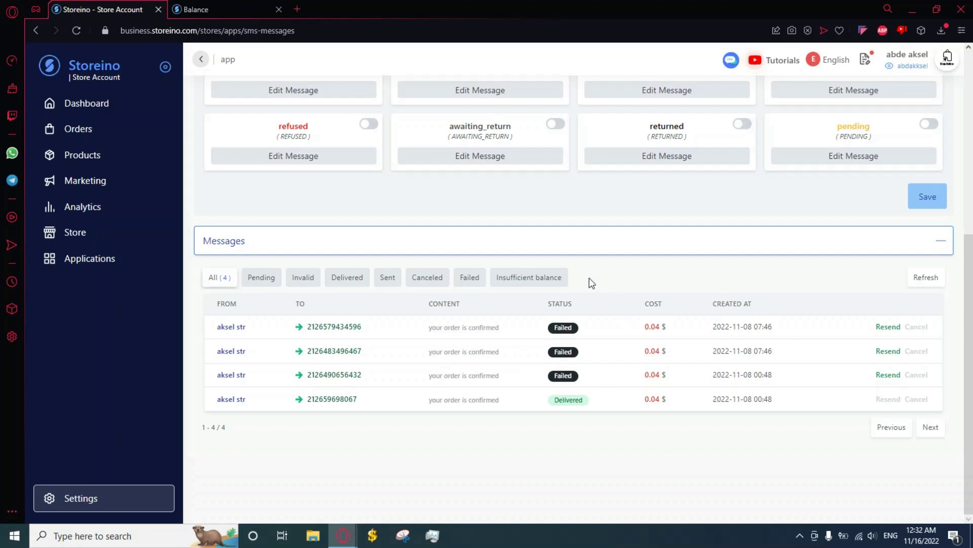
Step: Filter the message log by Pending, then Delivered, then All, and refresh the six-message list
left_click(271, 282)
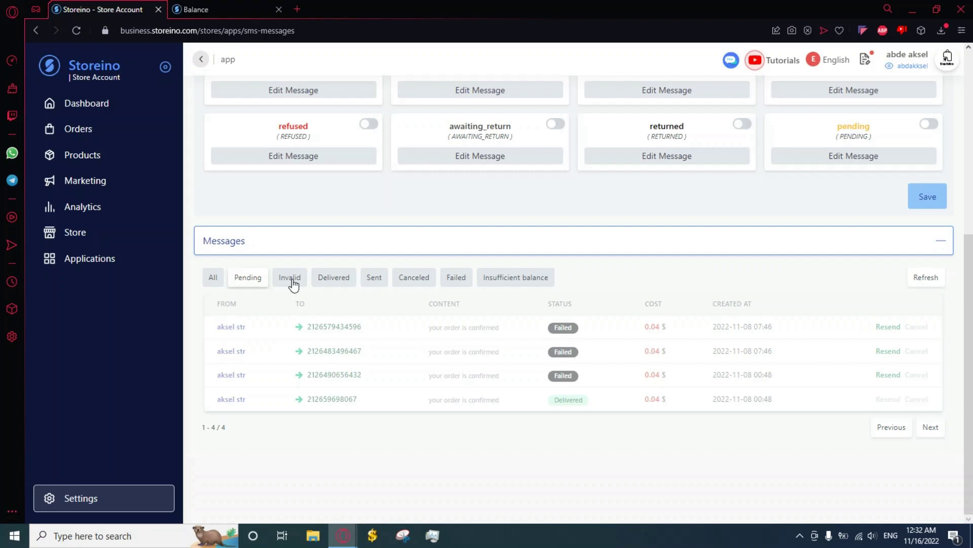
left_click(356, 376)
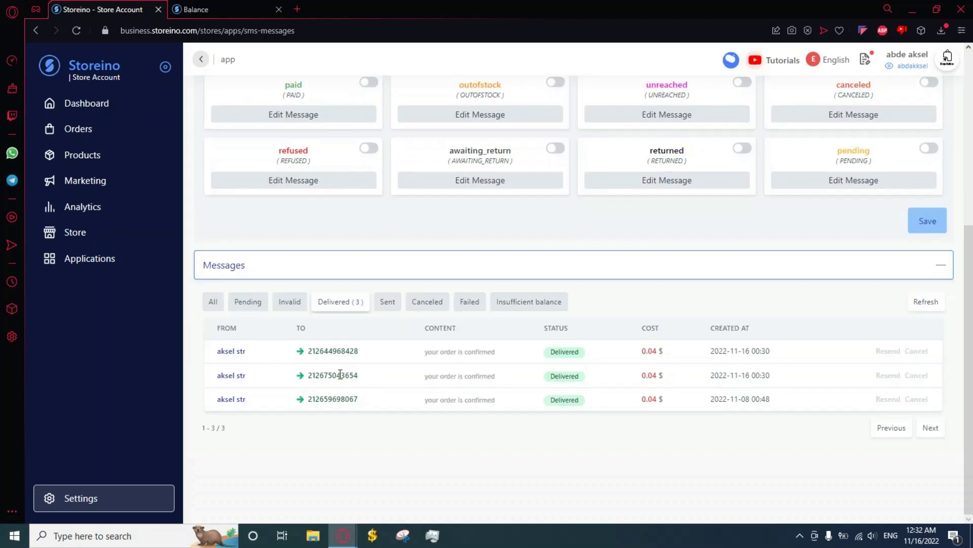
left_click(208, 303)
left_click(926, 278)
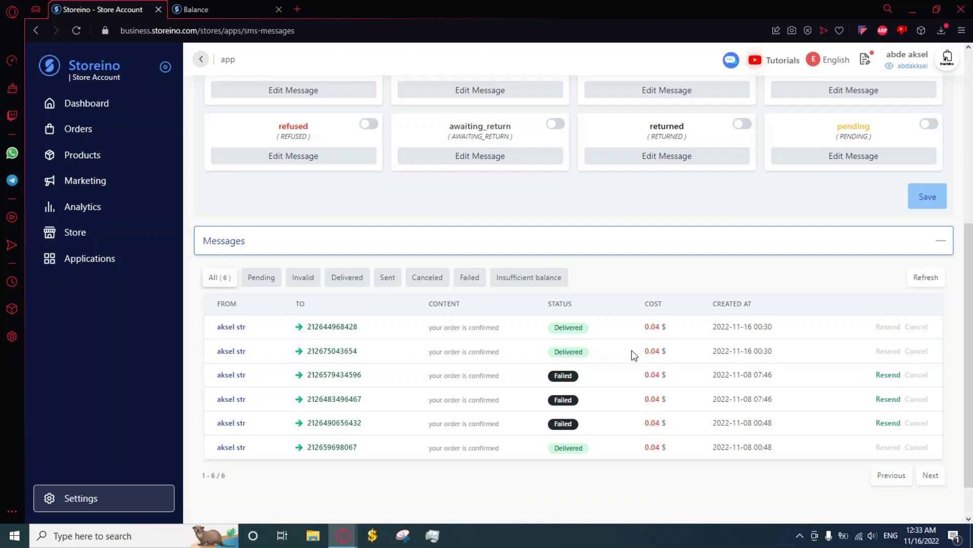